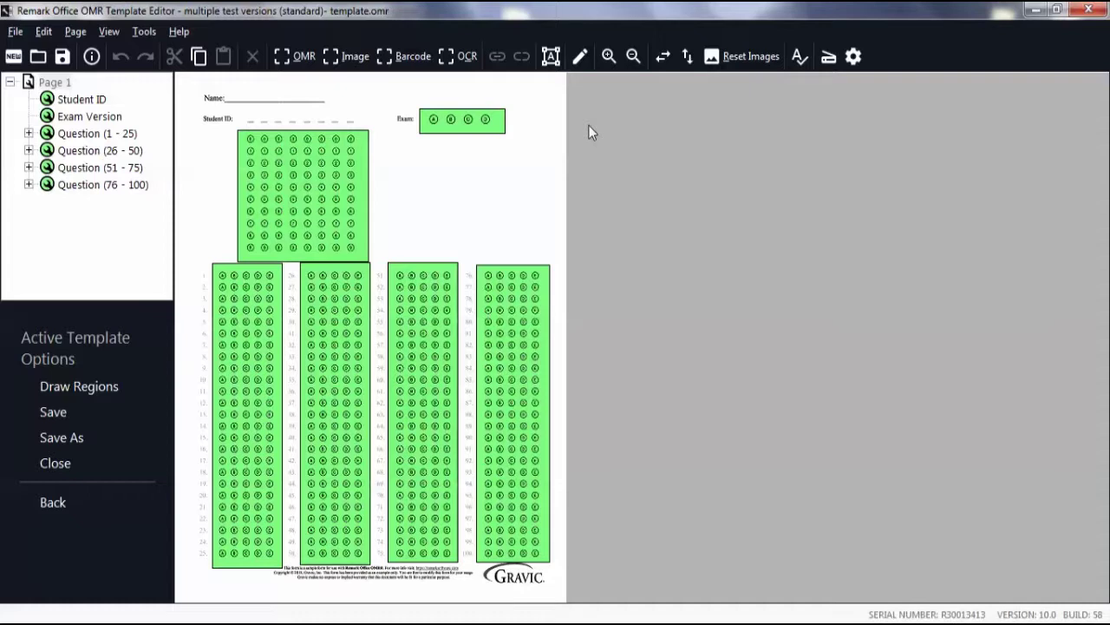
Select the Exam Version region on the exam template form
click(485, 130)
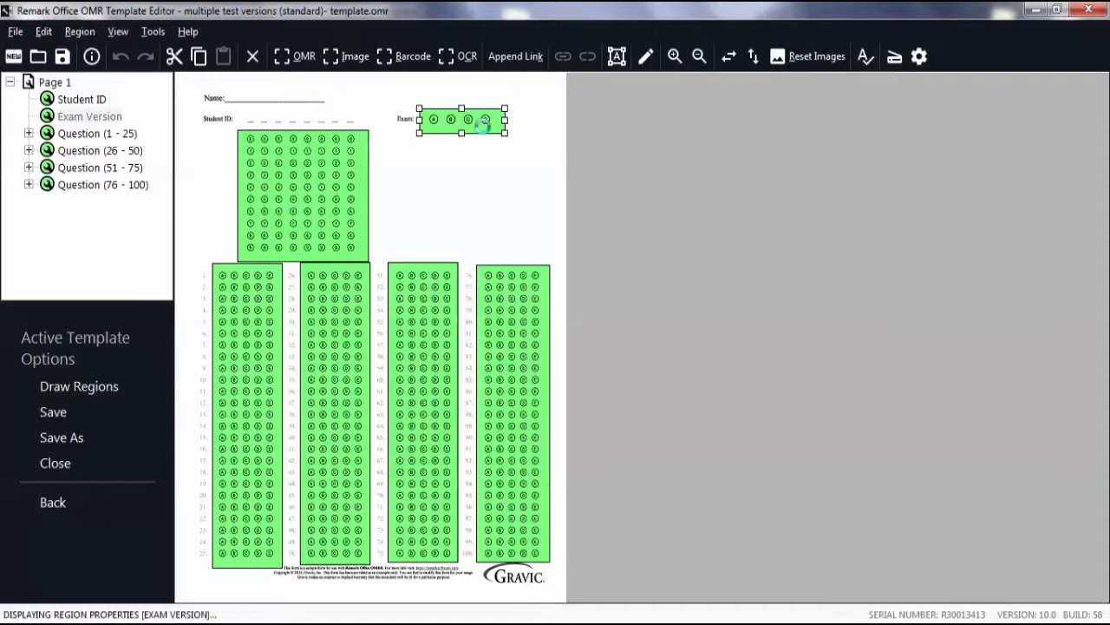
Mark the Exam Version region as the test version ID in its advanced region properties
double_click(485, 124)
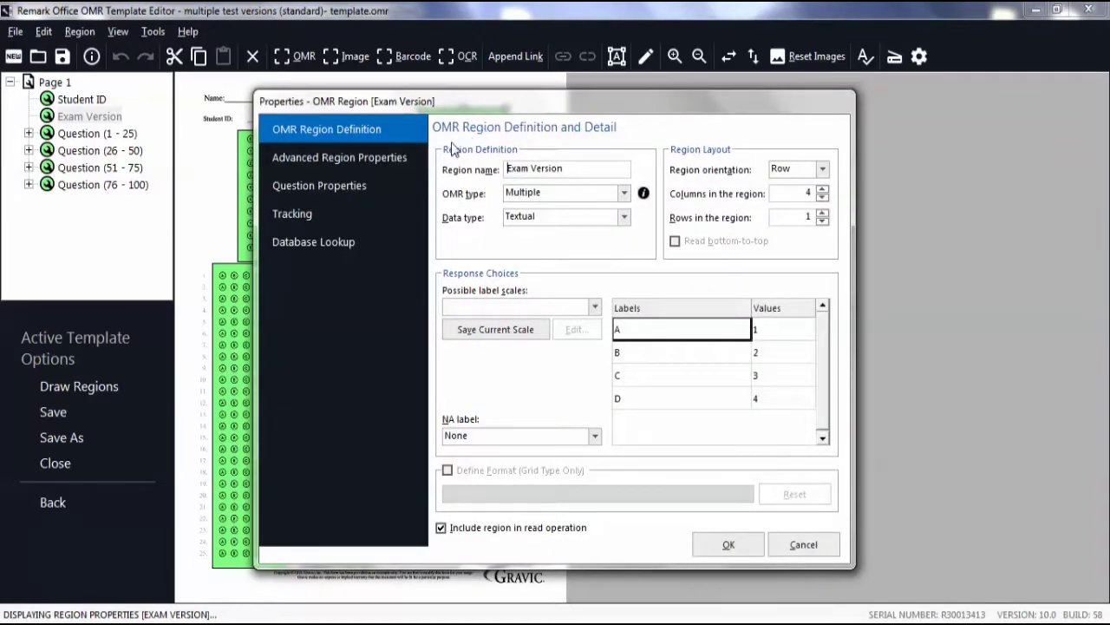
click(384, 158)
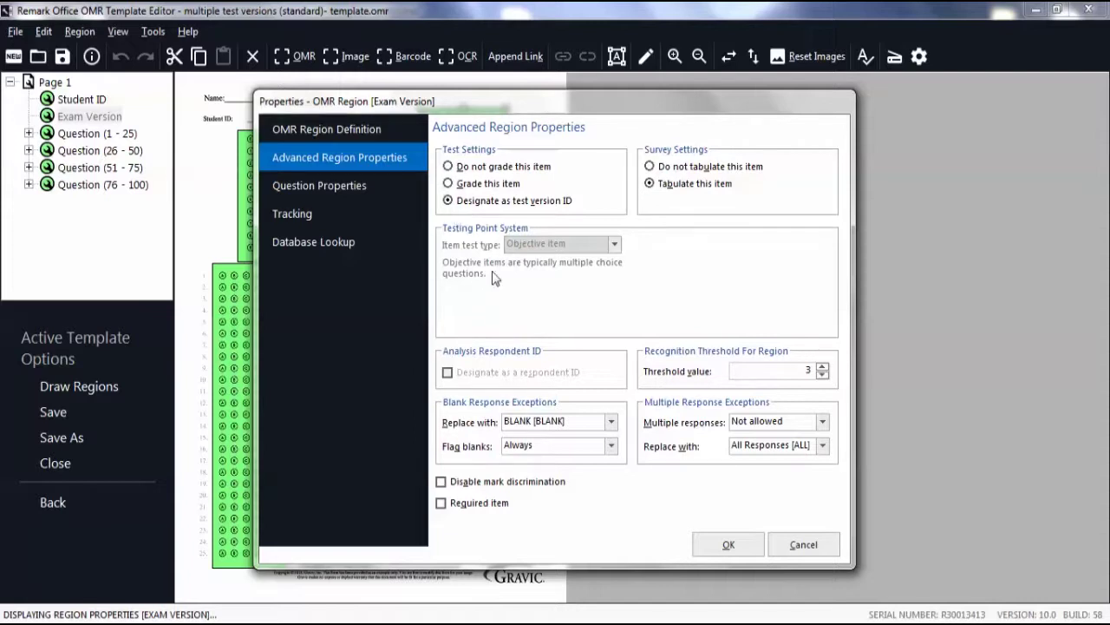
click(704, 546)
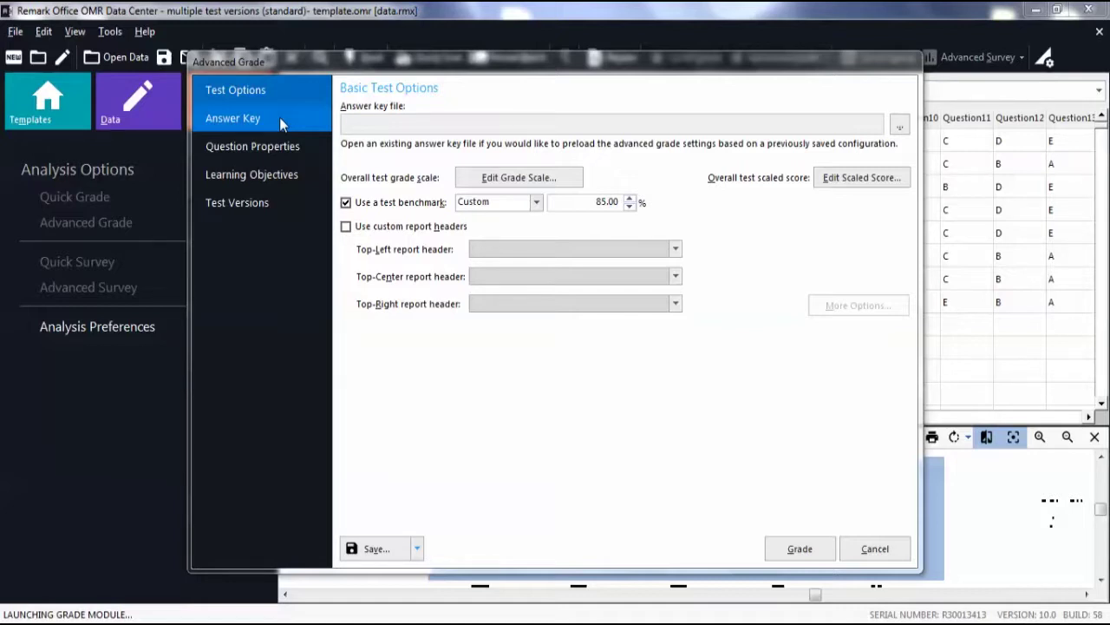
Import the answer key from Data Set (Grid) Row 1
click(280, 117)
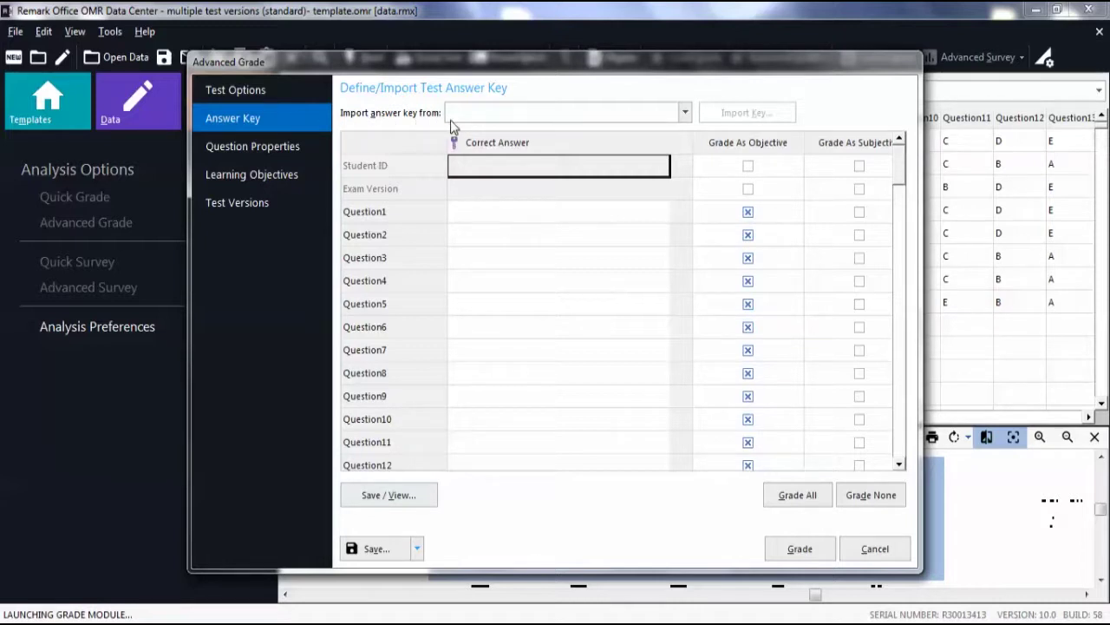
click(642, 118)
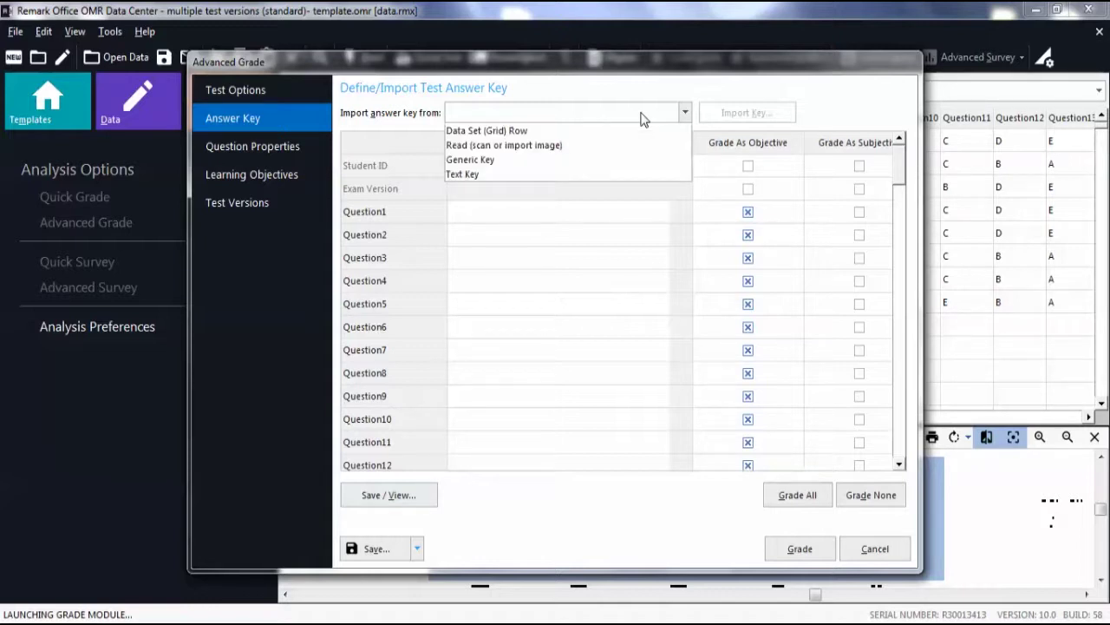
click(517, 132)
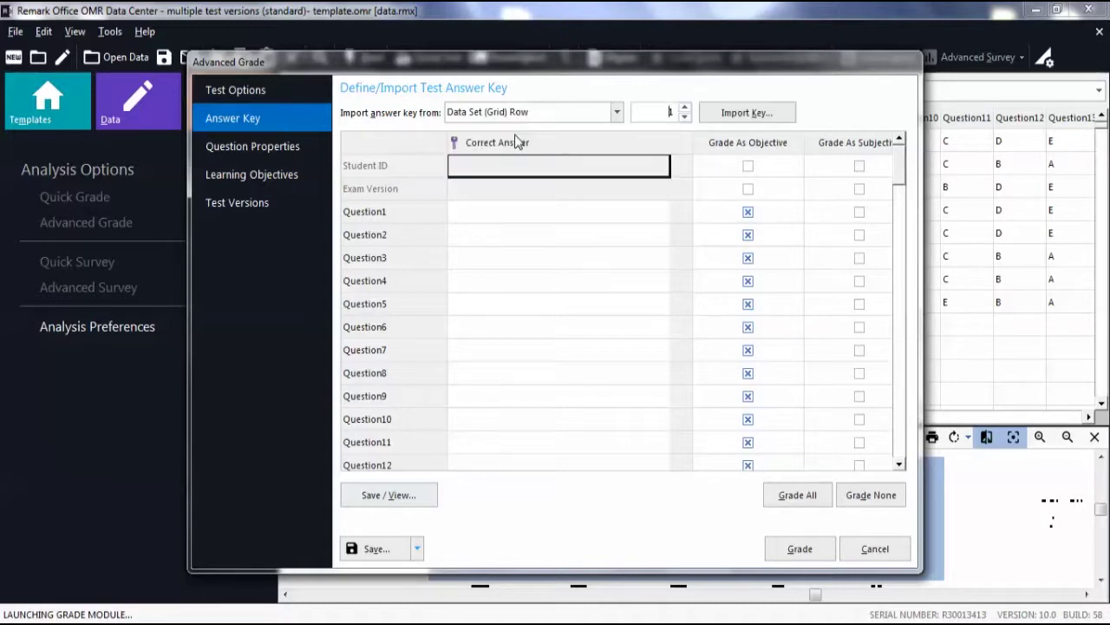
click(720, 122)
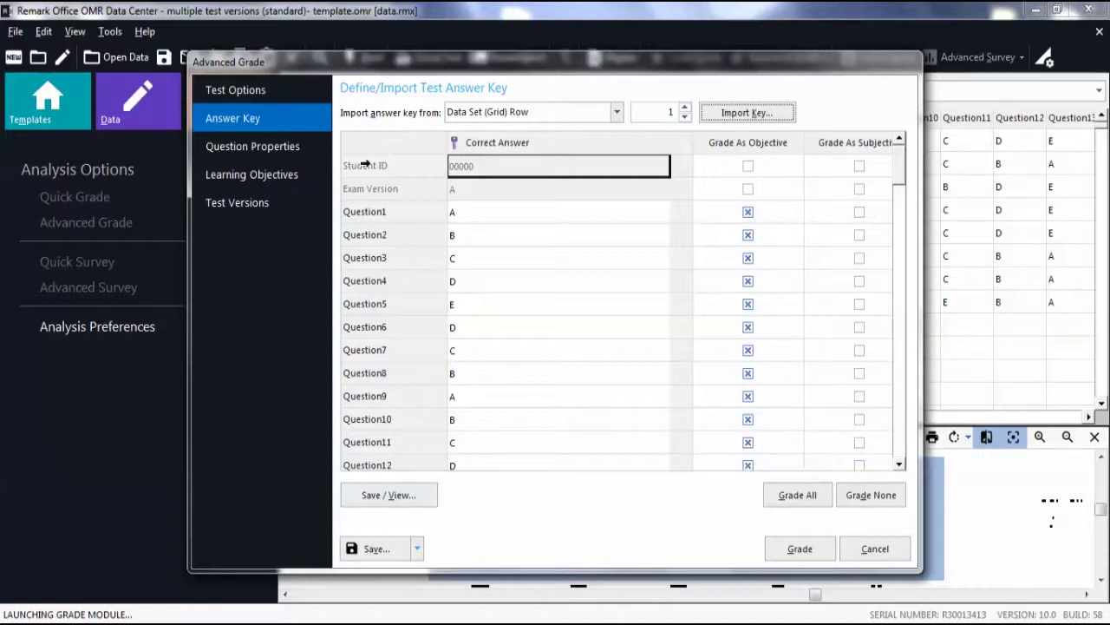
Enable multiple standard test versions, using Exam Version as the identifying question
click(278, 203)
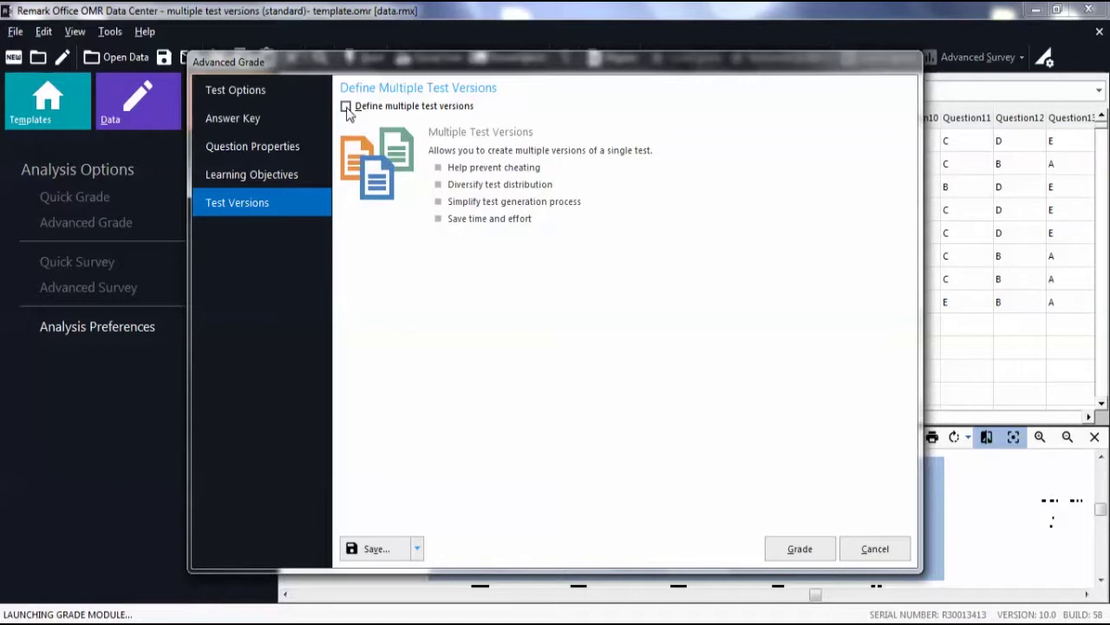
click(346, 107)
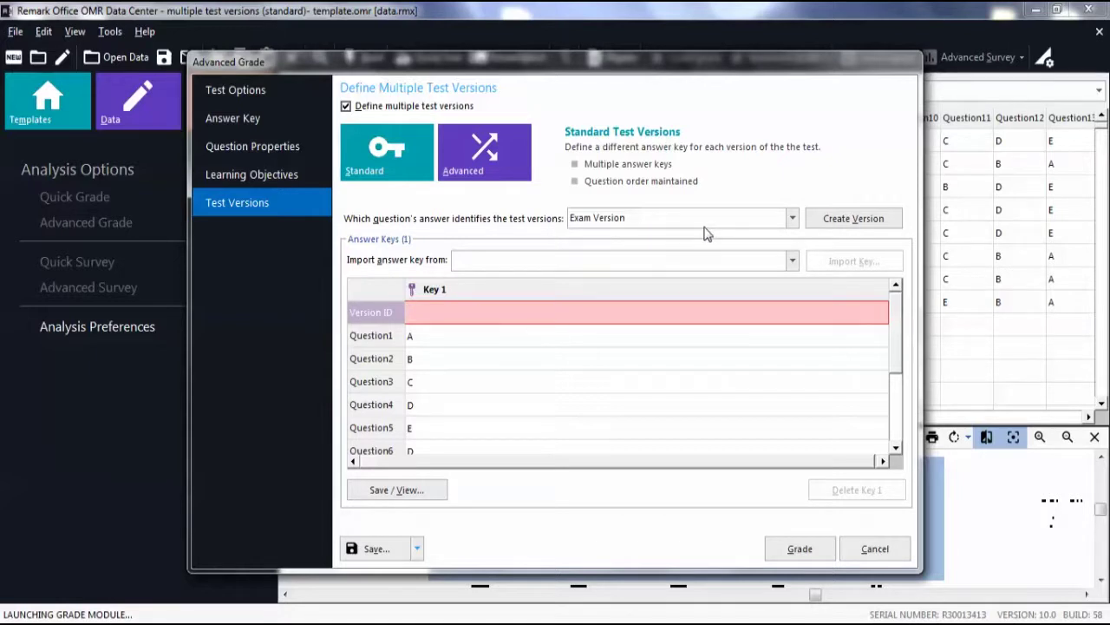
click(775, 225)
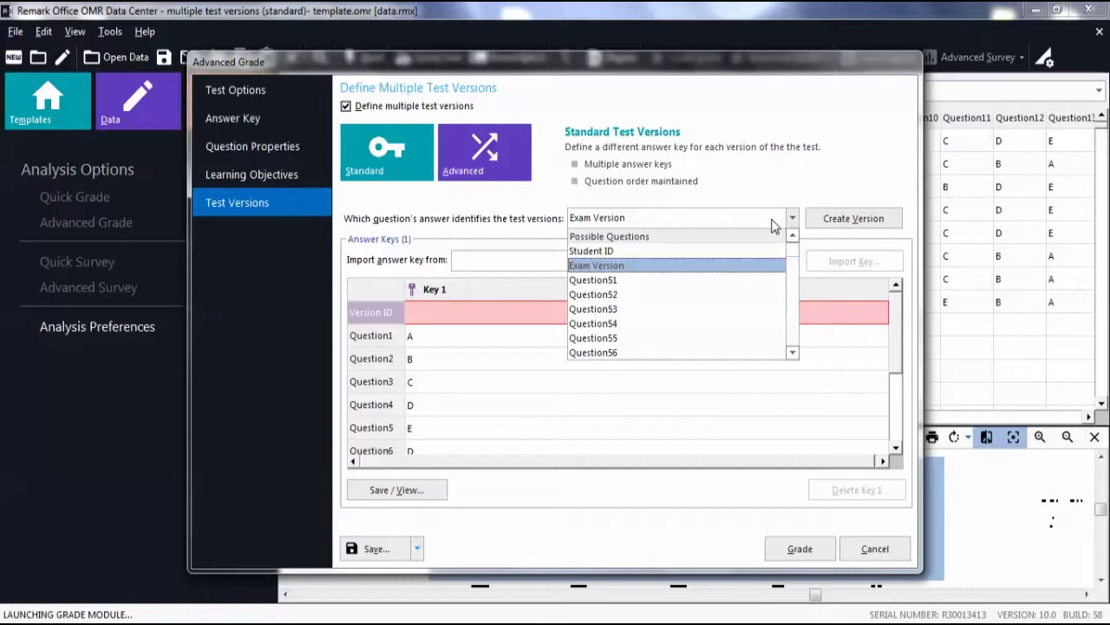
click(772, 222)
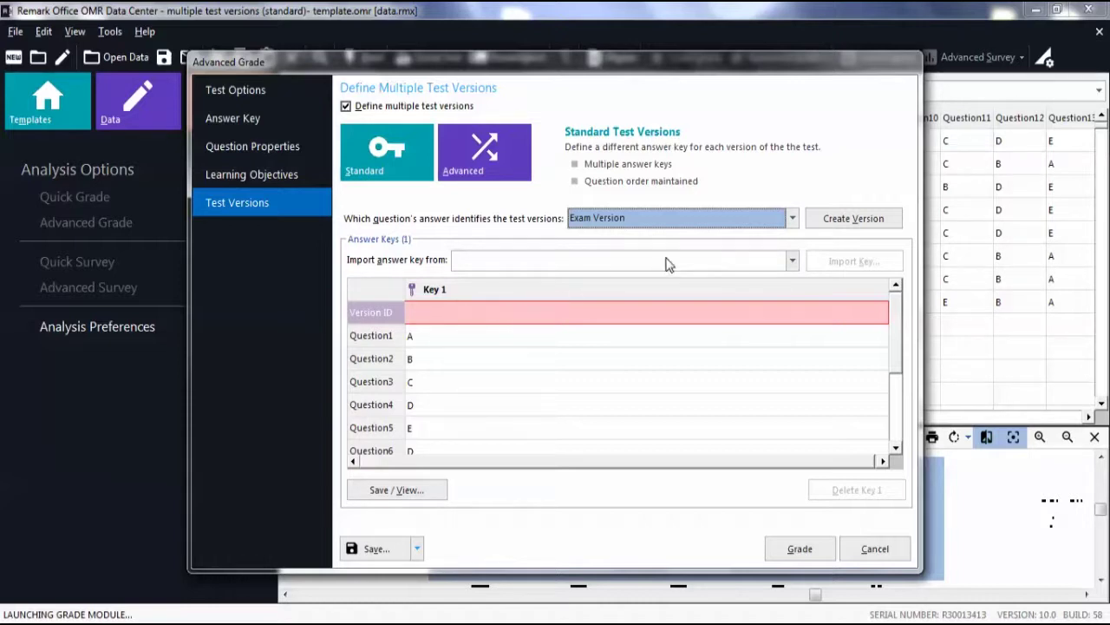
click(754, 262)
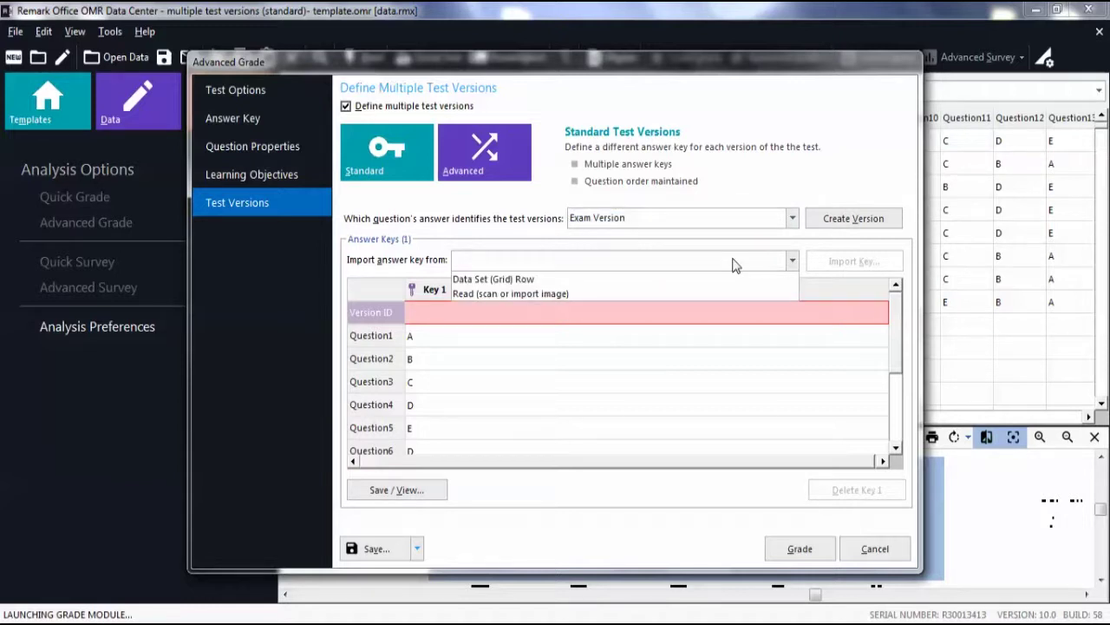
Import Key 1 from data set row 1, giving it Version ID A
click(518, 280)
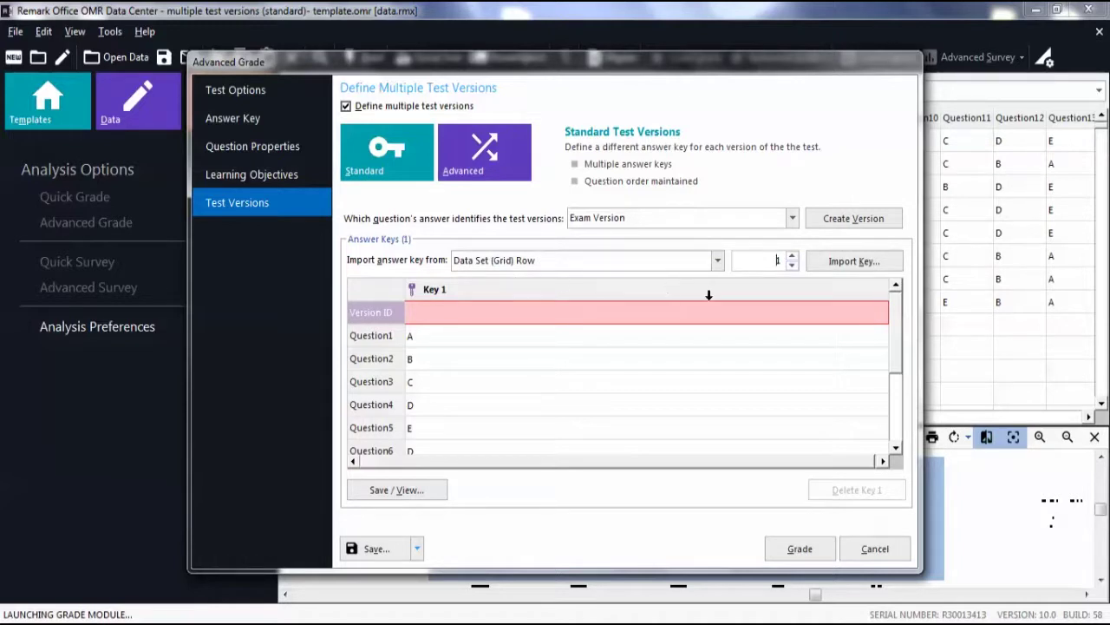
click(824, 263)
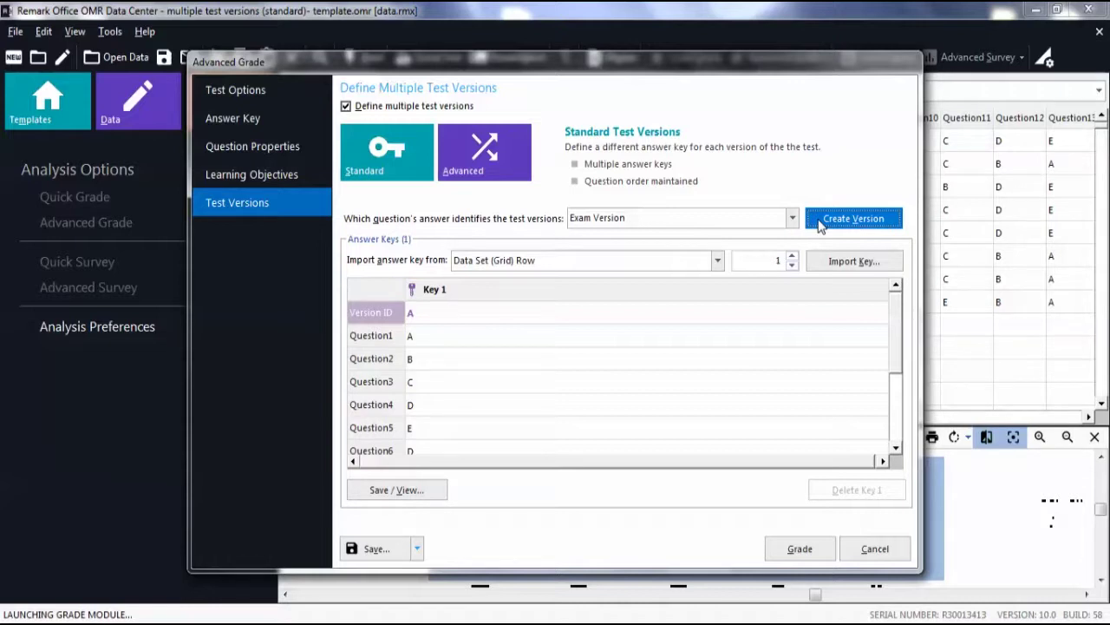
Create a second answer key version set to import via Read (scan or import image)
click(820, 221)
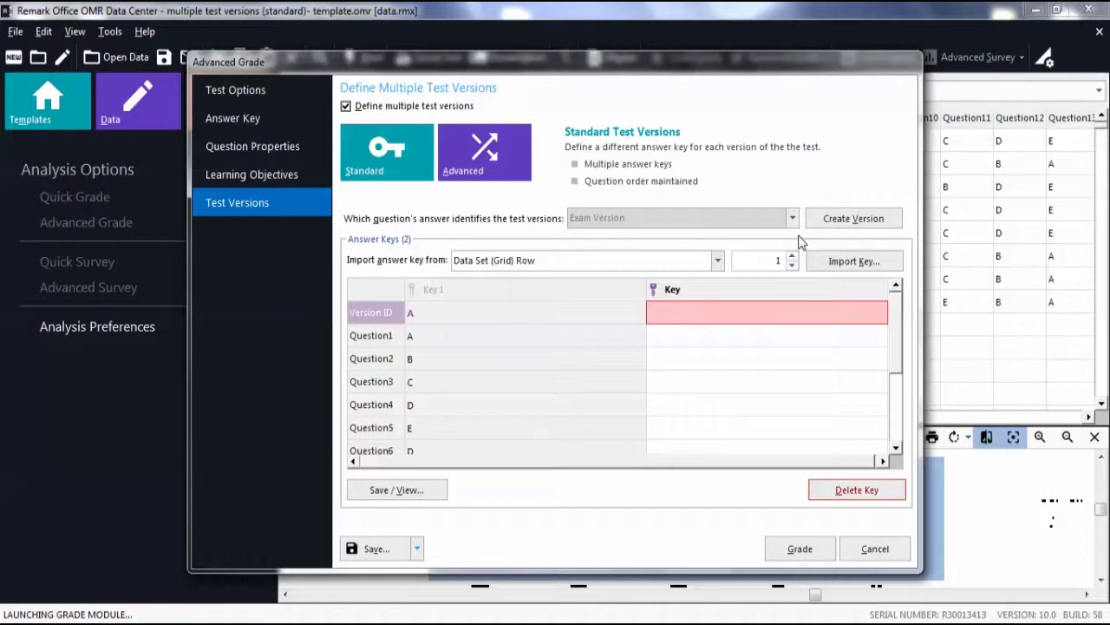
click(701, 264)
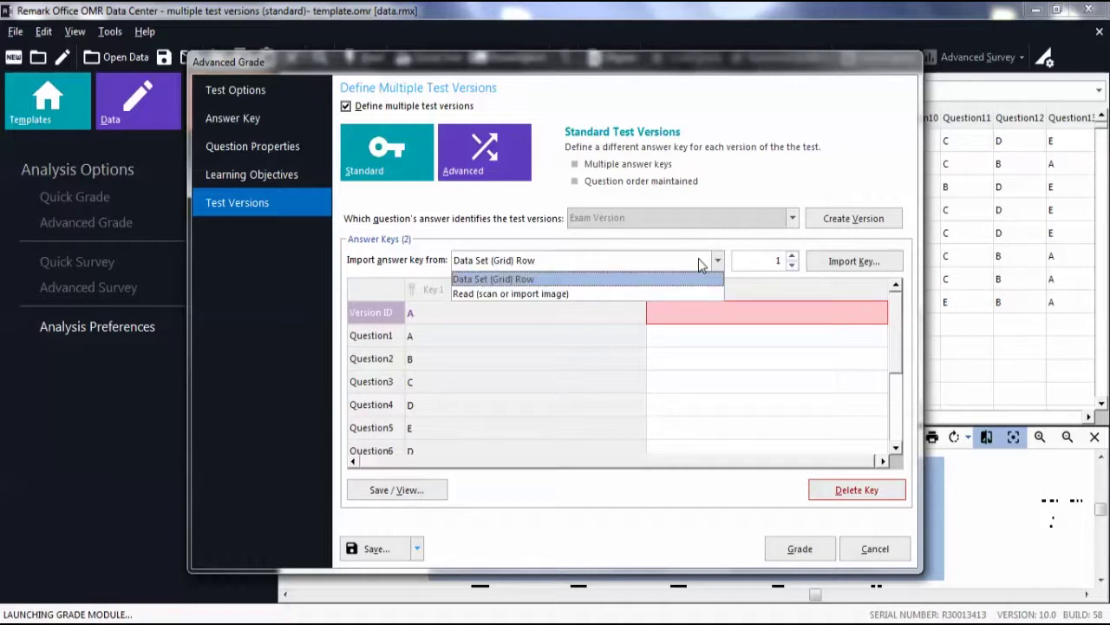
click(492, 294)
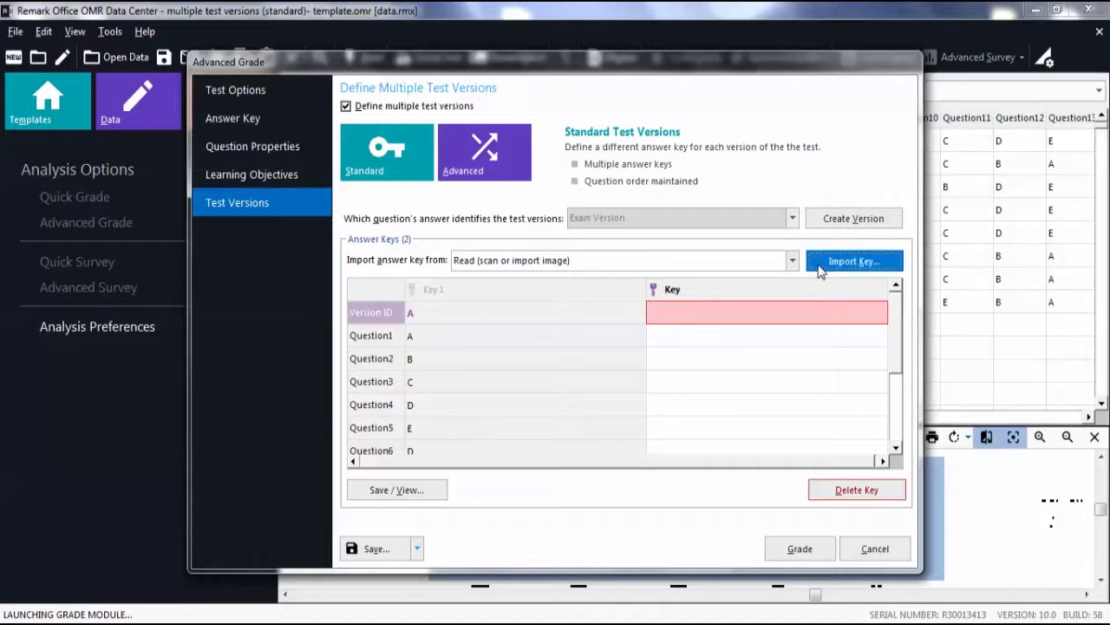
click(854, 262)
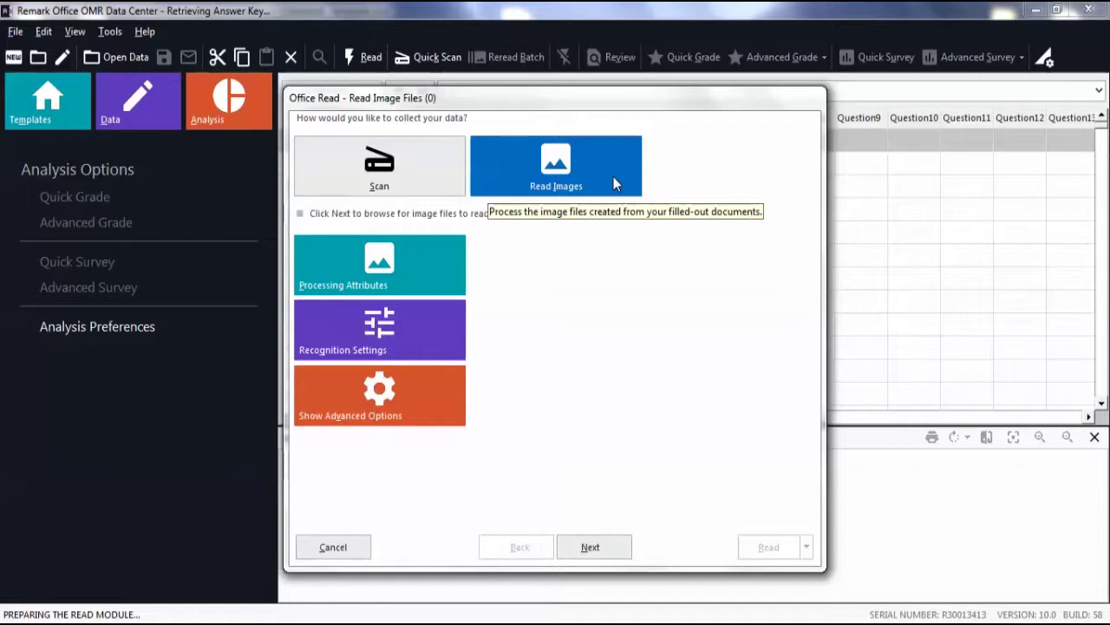
Read the Answer key image into the second key, then compare the version A and B key columns
click(621, 549)
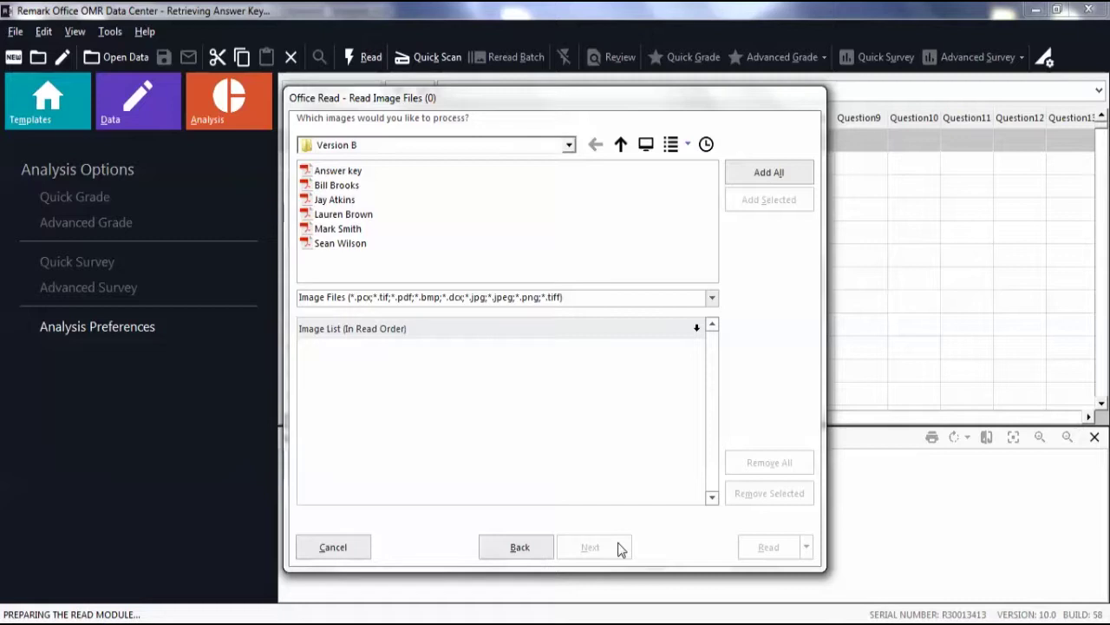
click(338, 171)
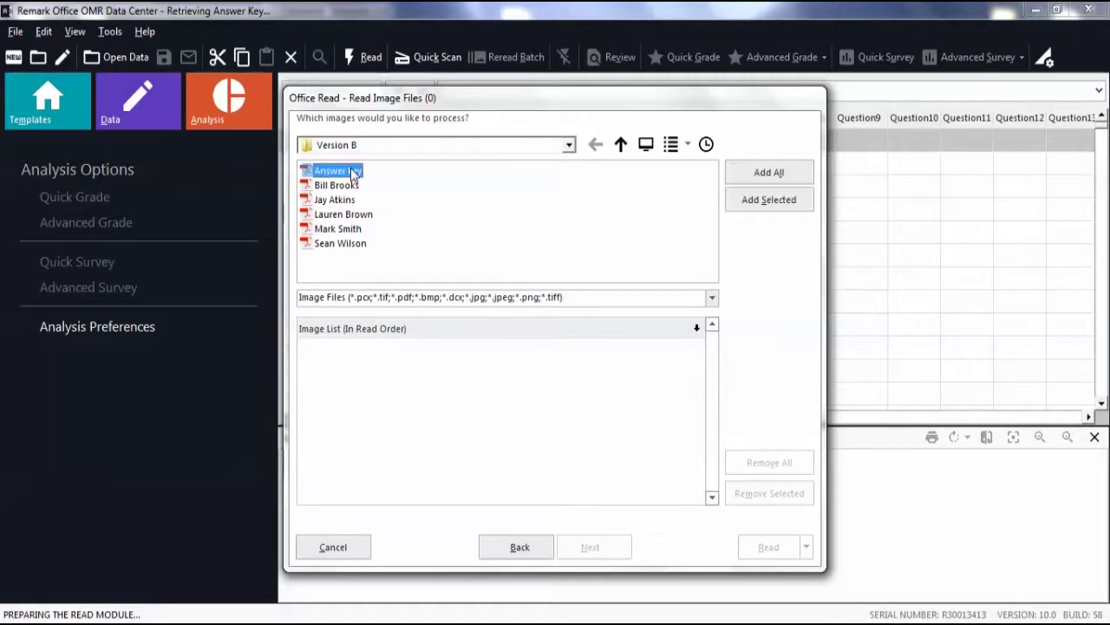
click(731, 207)
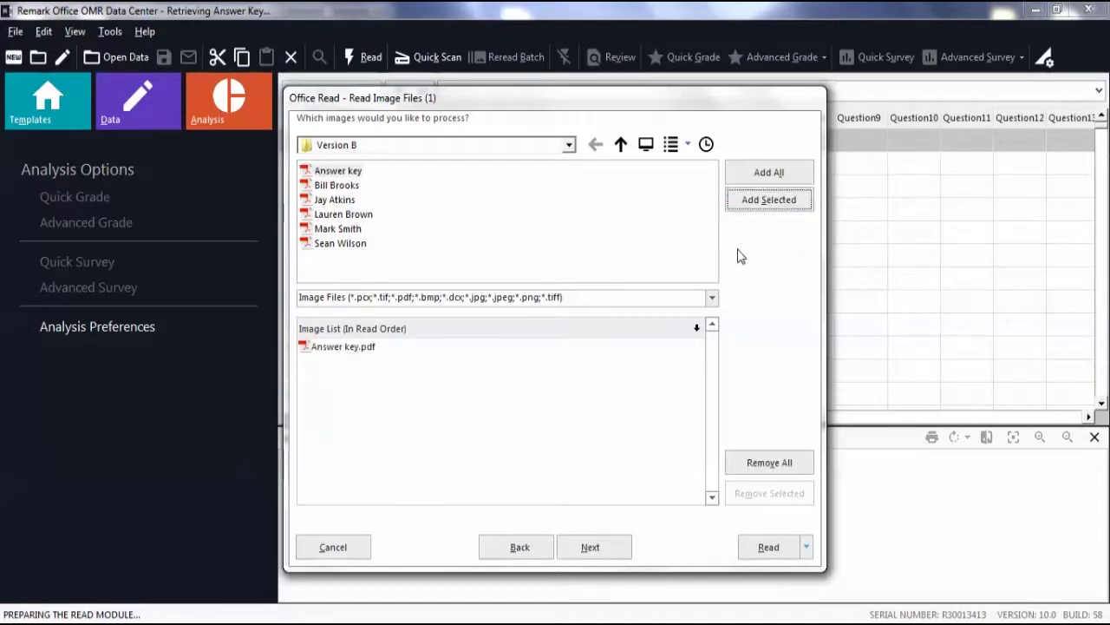
click(743, 546)
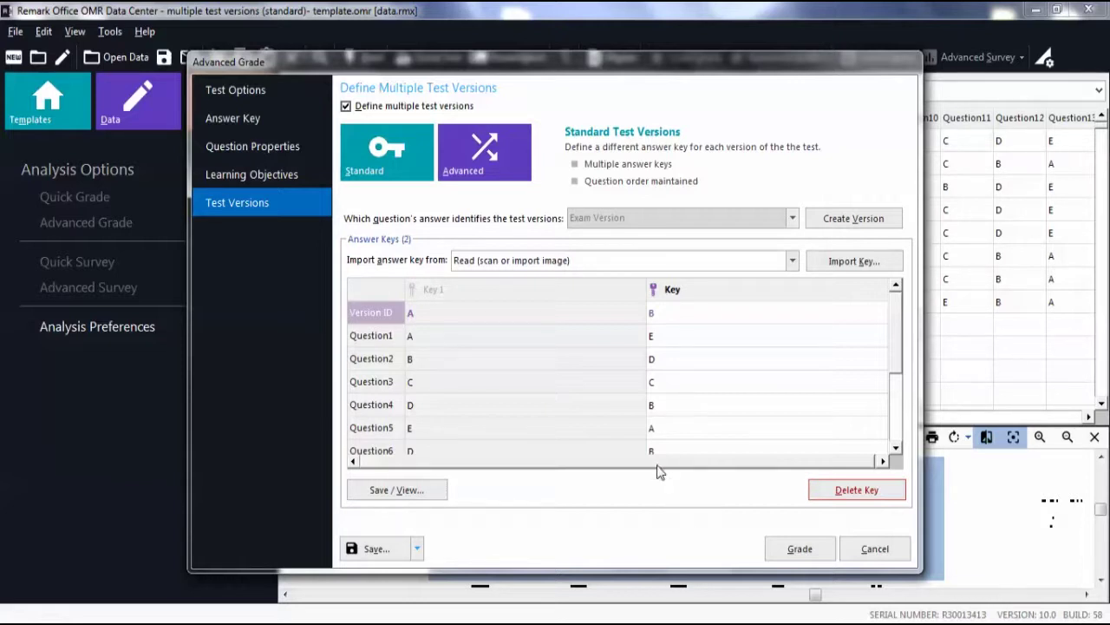
click(530, 288)
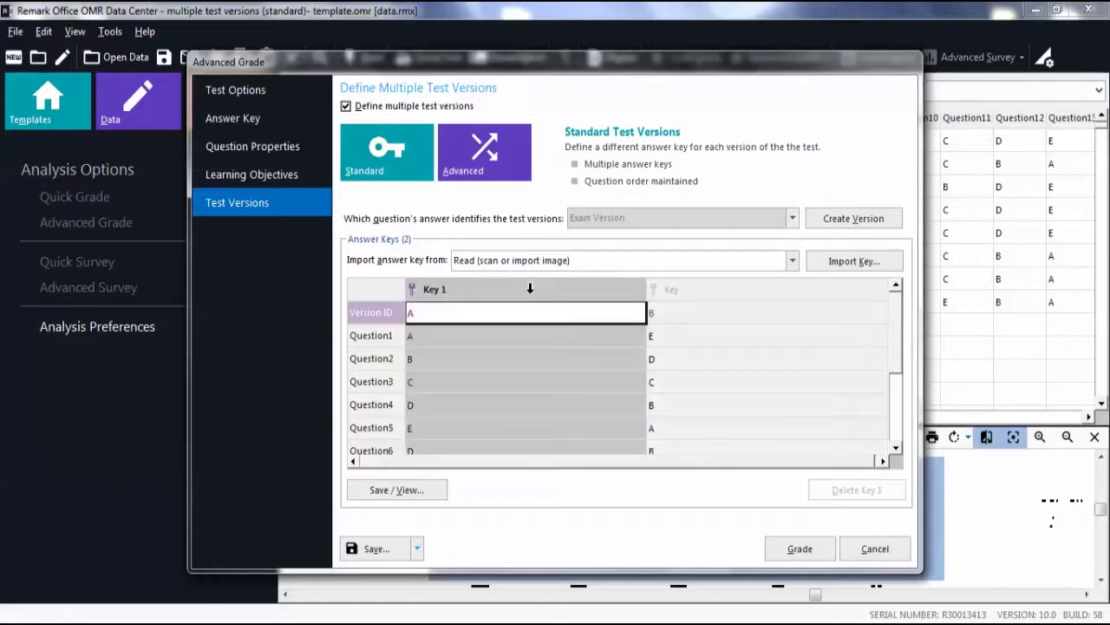
click(697, 291)
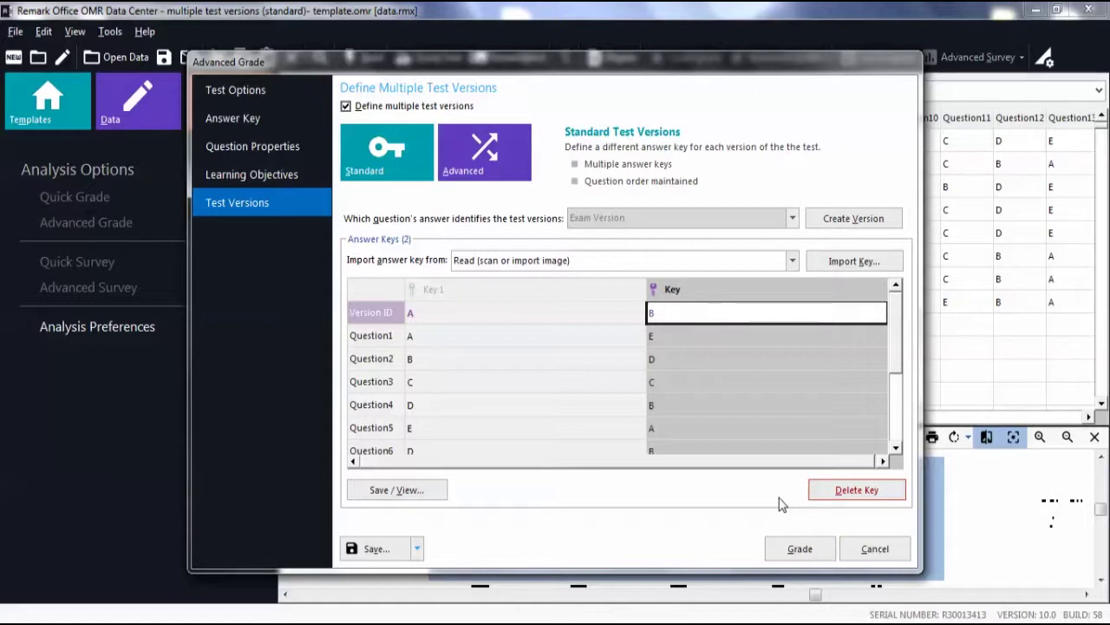
Grade against both version keys, declining to save the answer key
click(783, 552)
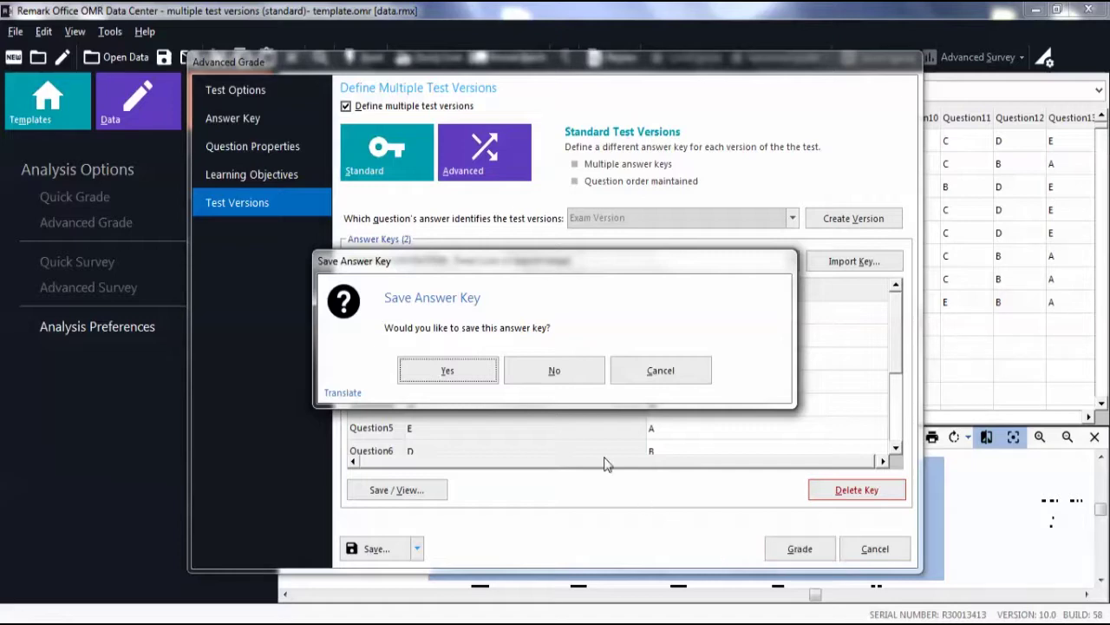
click(577, 375)
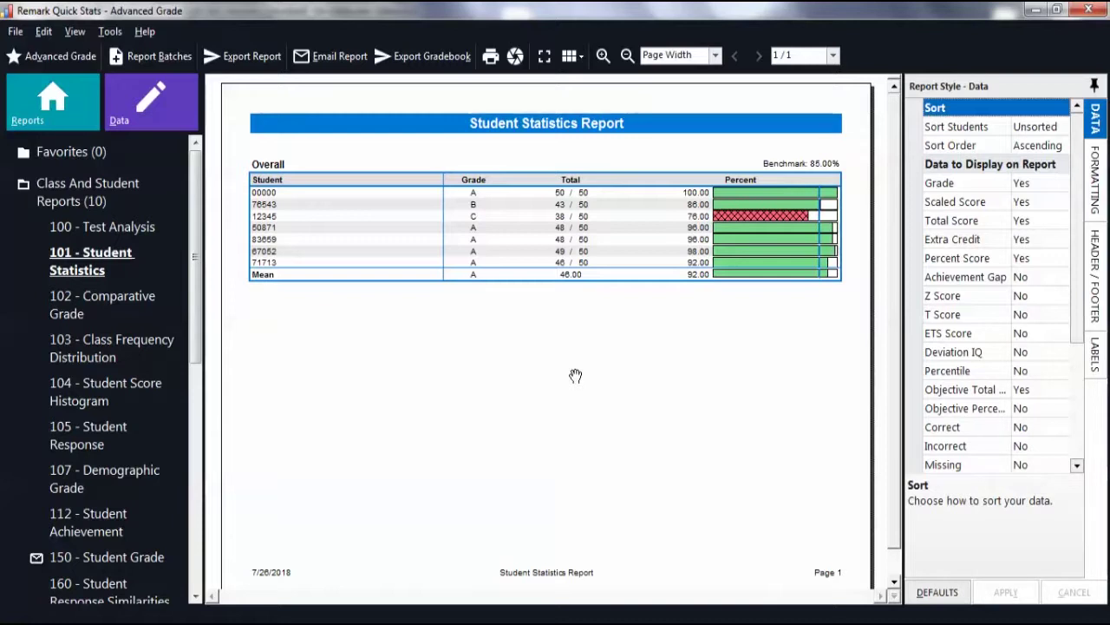
Expand Item Analysis Reports and open the 204 - Condensed Item Analysis report
drag(198, 291, 192, 395)
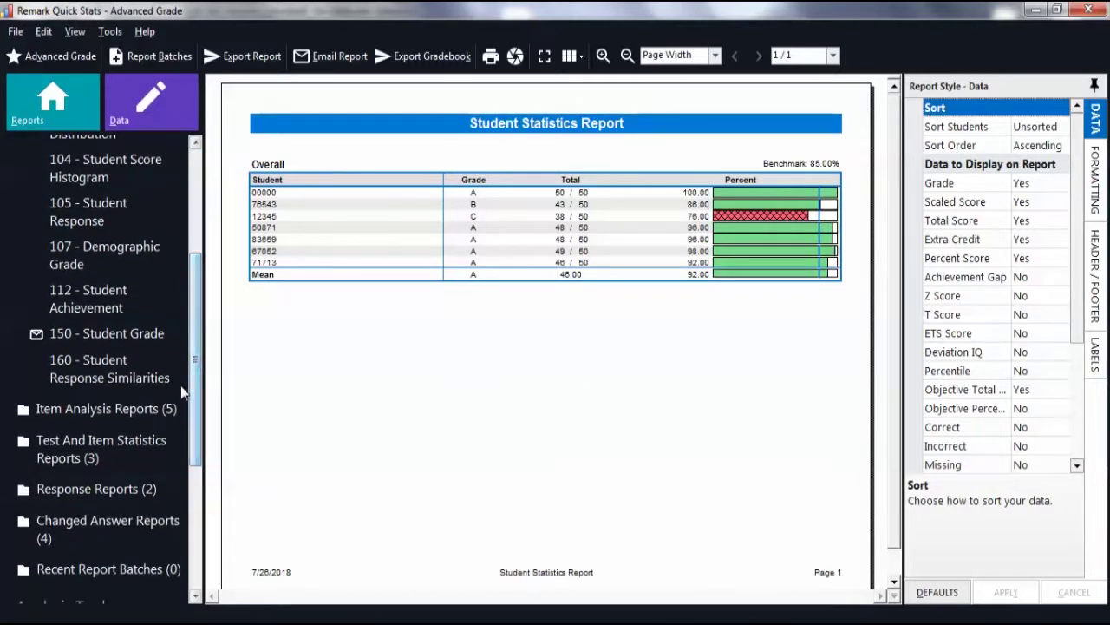
click(131, 408)
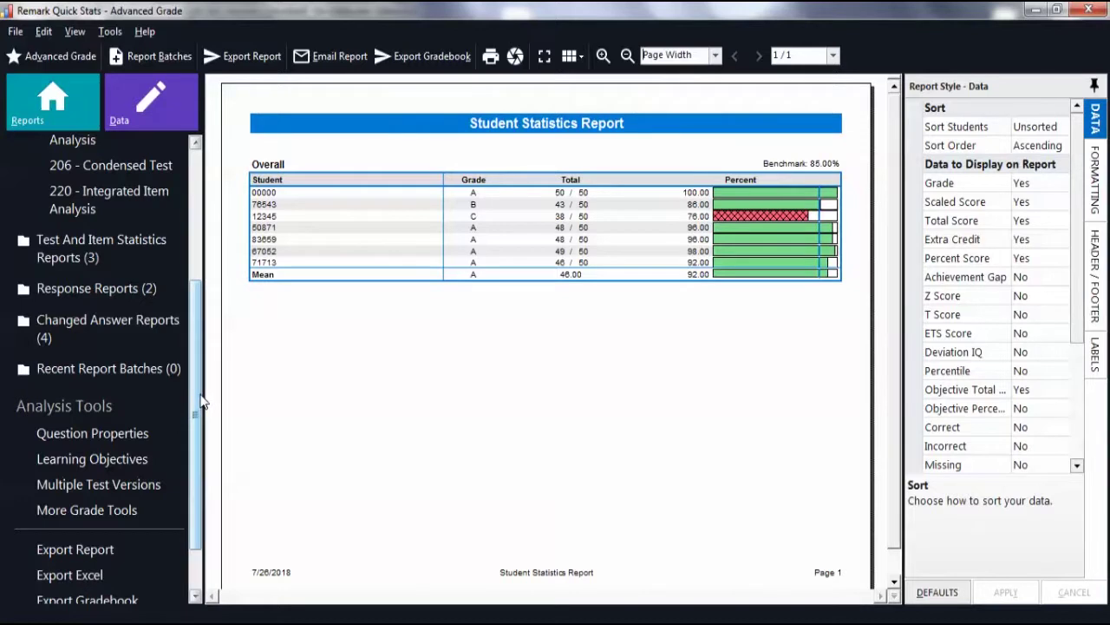
drag(195, 408, 215, 291)
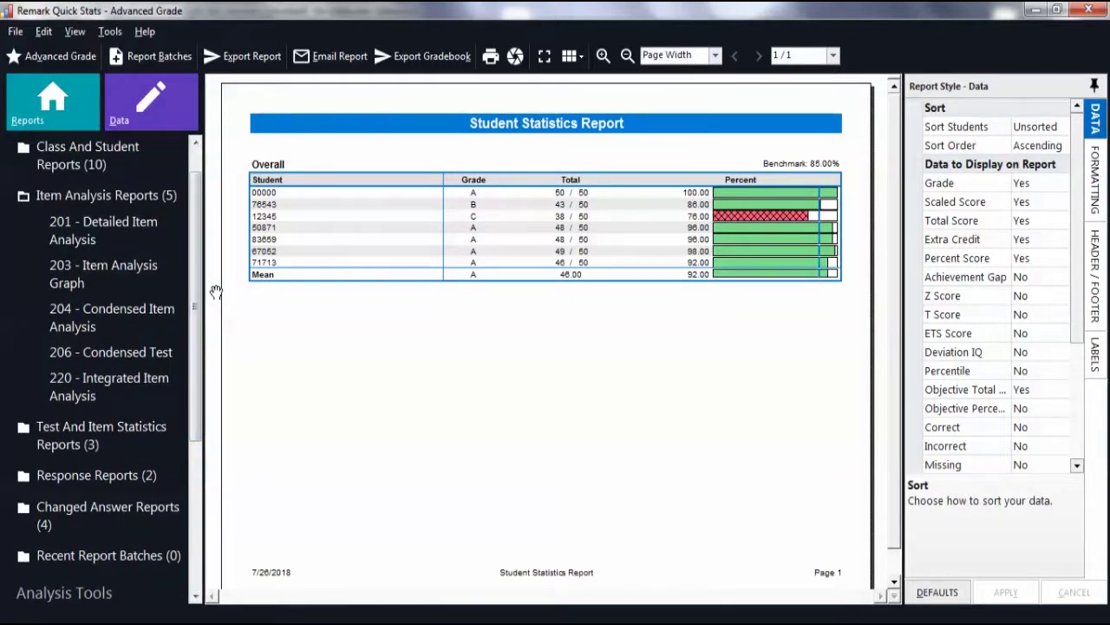
click(151, 321)
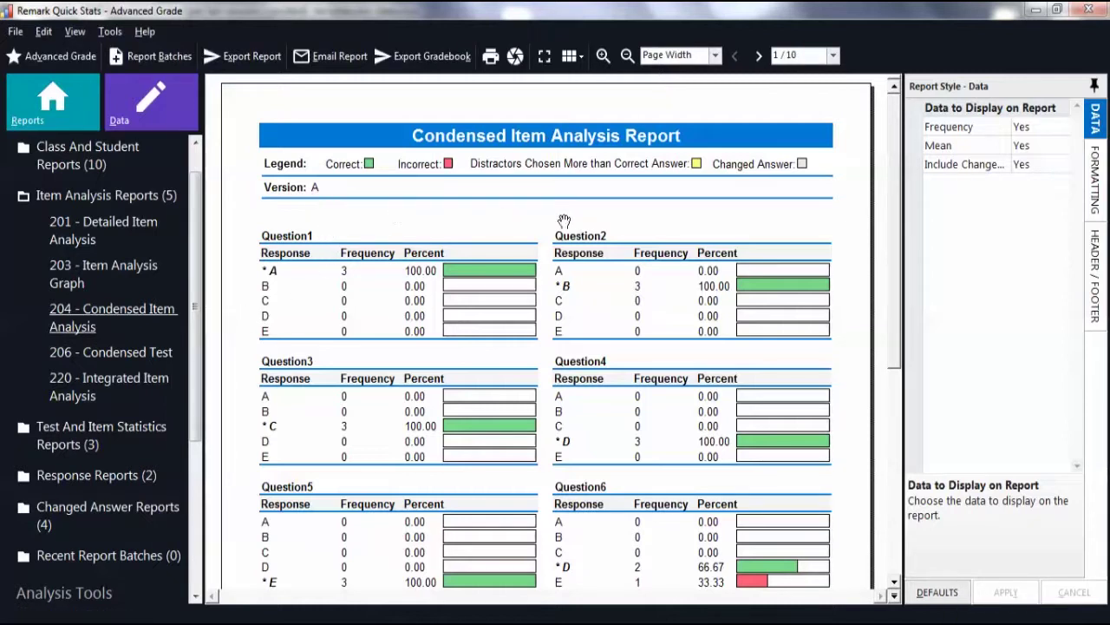
Page past version A's questions to version B's questions 11–18
click(759, 56)
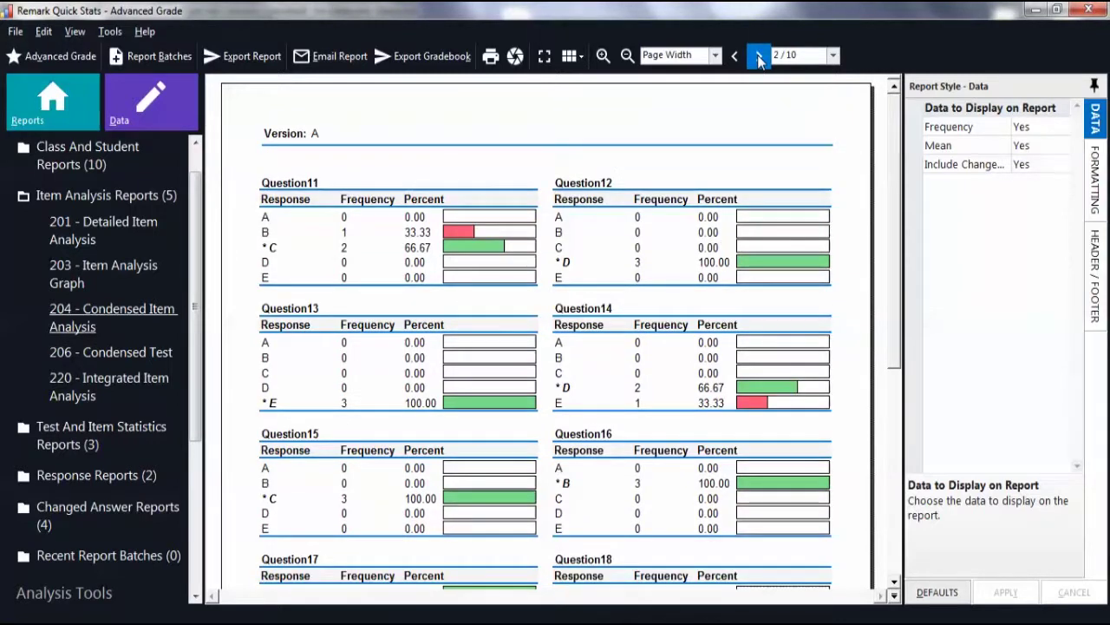
click(759, 56)
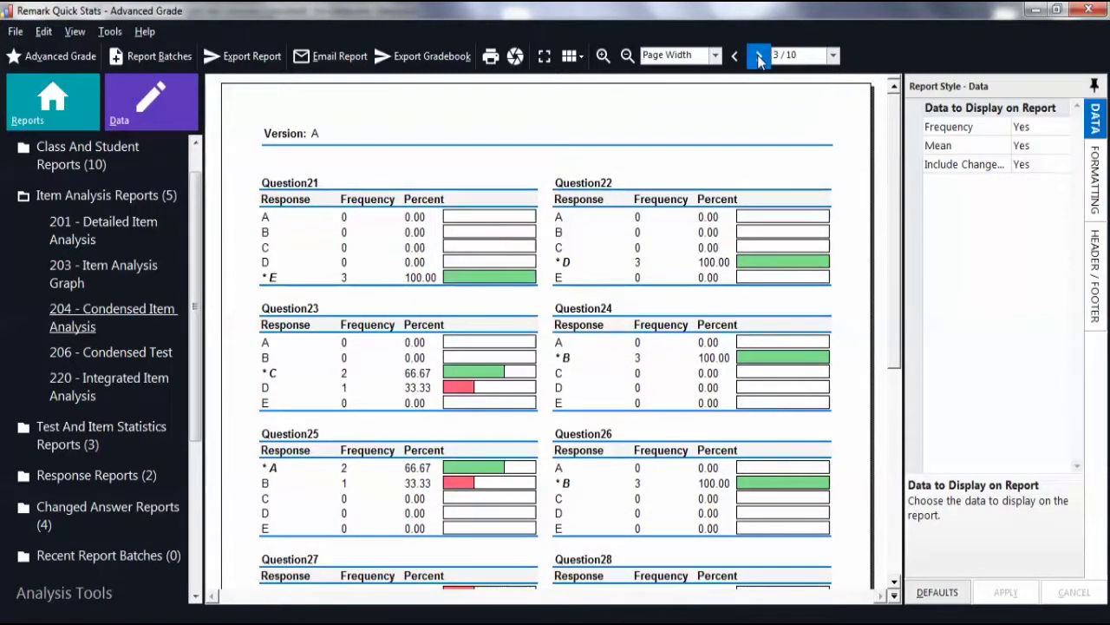
click(759, 57)
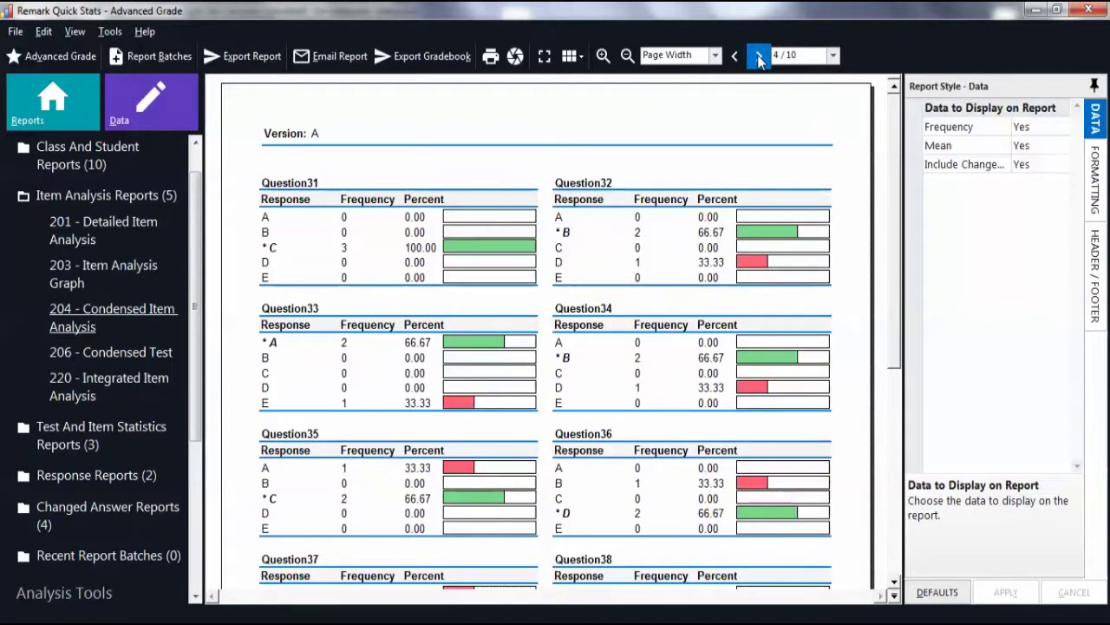
click(759, 57)
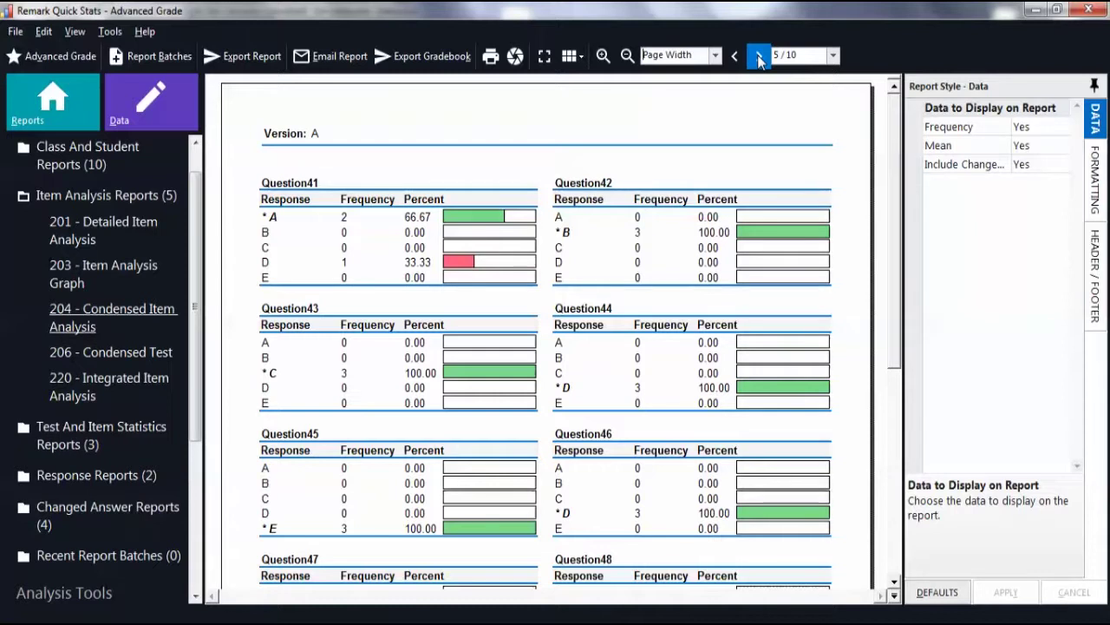
click(759, 56)
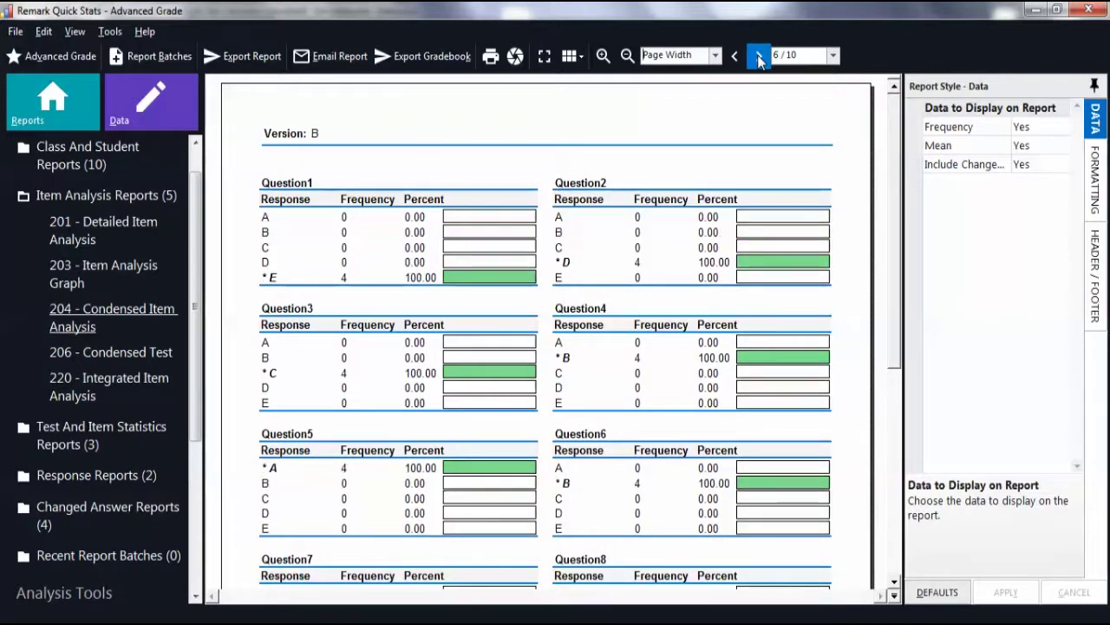
click(759, 57)
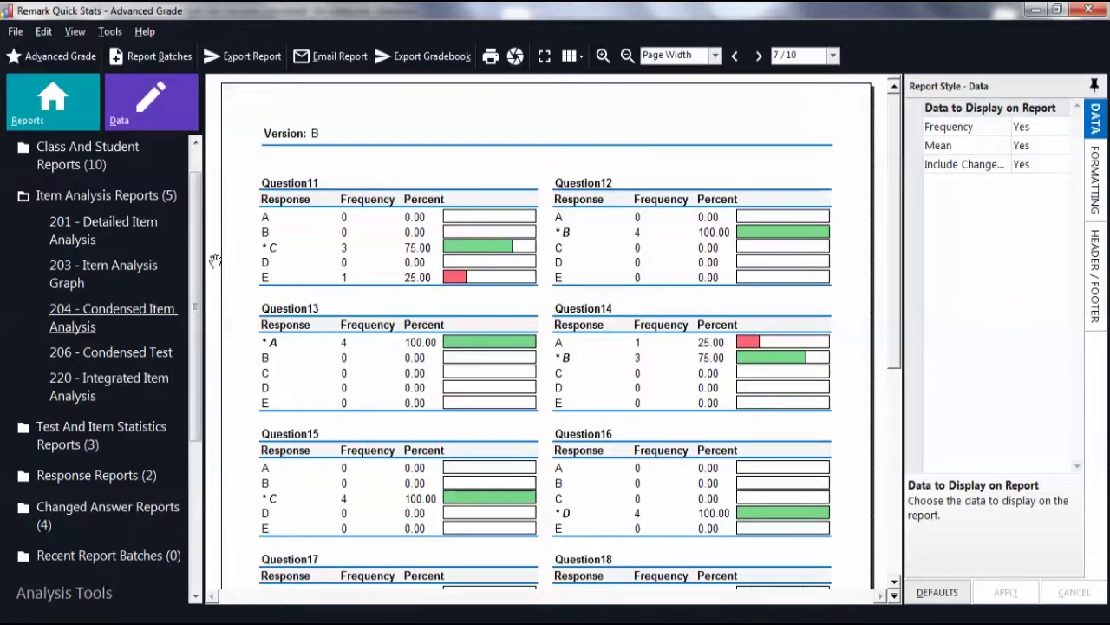
Expand the Class And Student Reports group in the report list
scroll(195, 263, up, 1)
scroll(196, 262, up, 2)
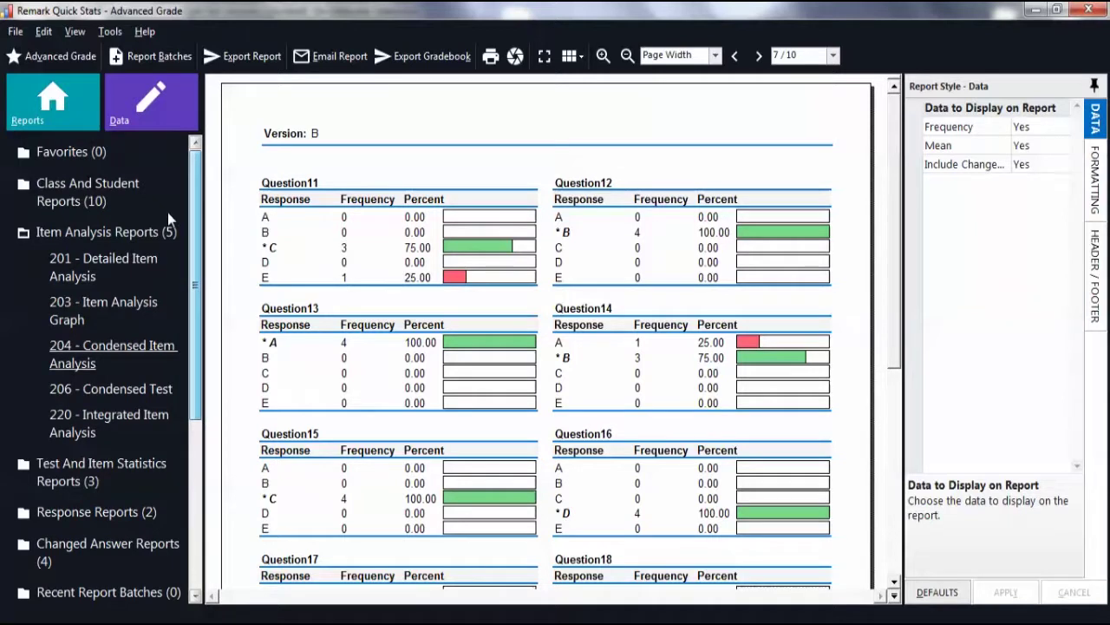
click(116, 191)
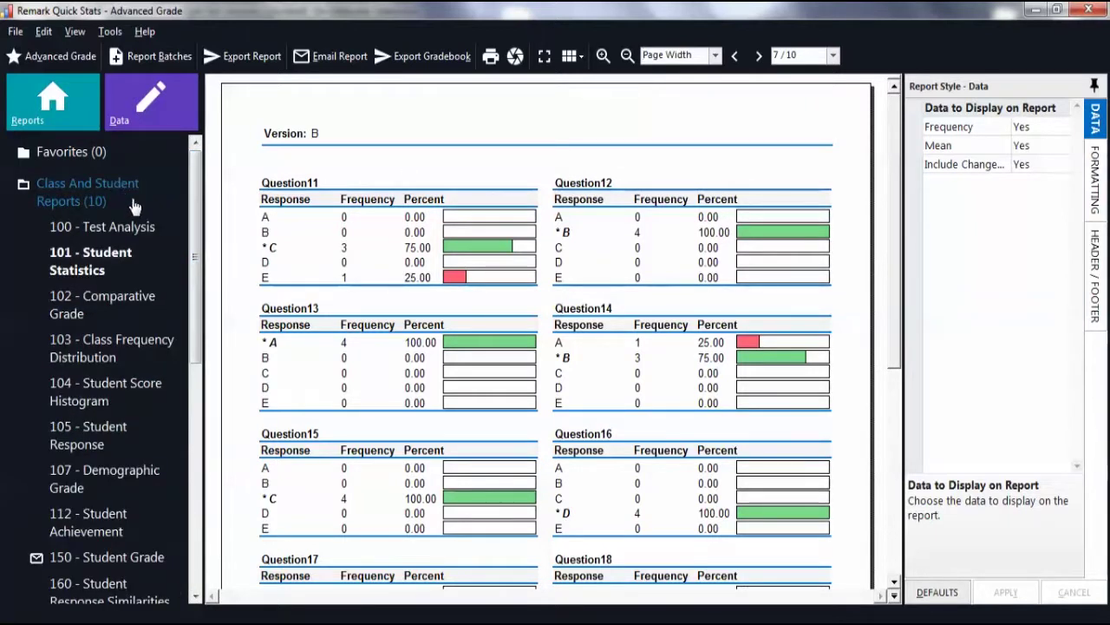
Run the 150 - Student Grade report for all respondents, giving a 7-page report
click(127, 560)
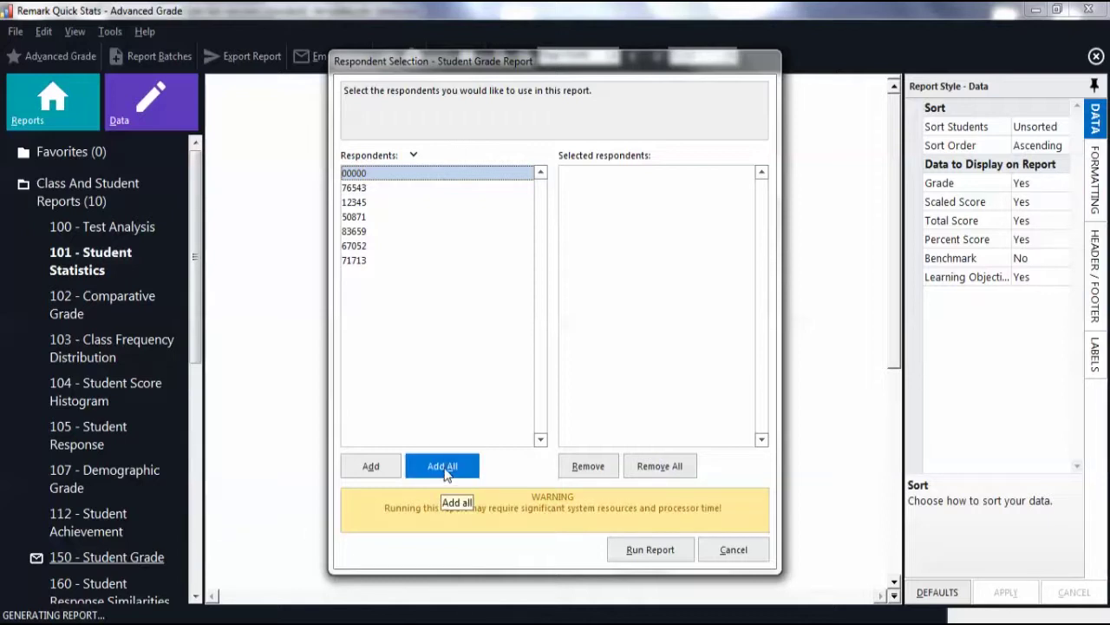
click(444, 469)
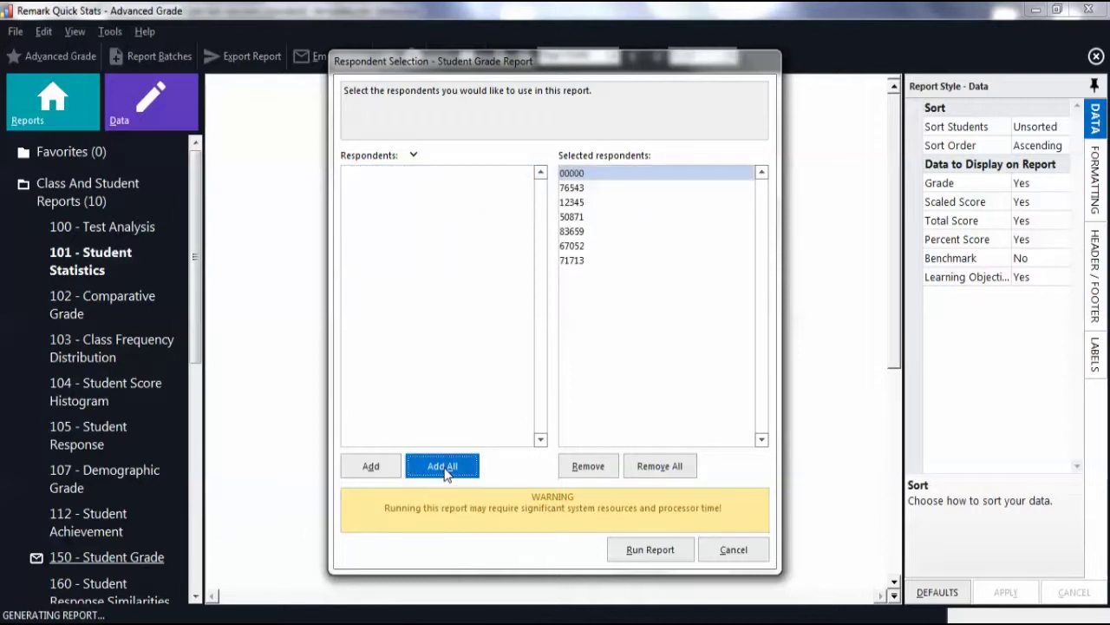
click(631, 551)
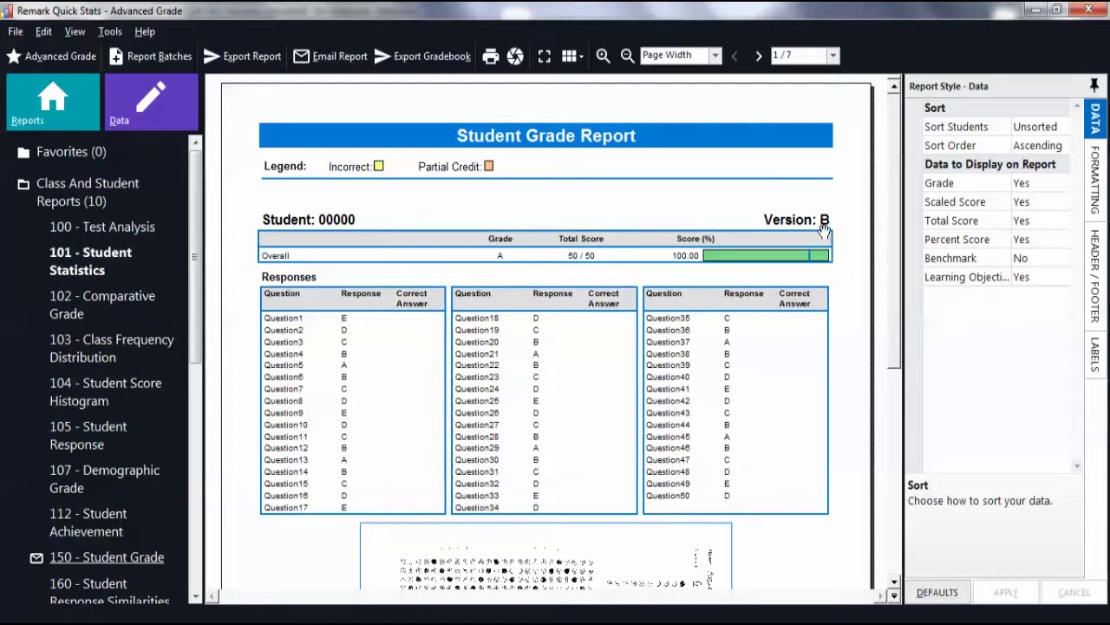
Page through the Student Grade report to page 4 of 7, a version A student scoring 48/50
click(759, 55)
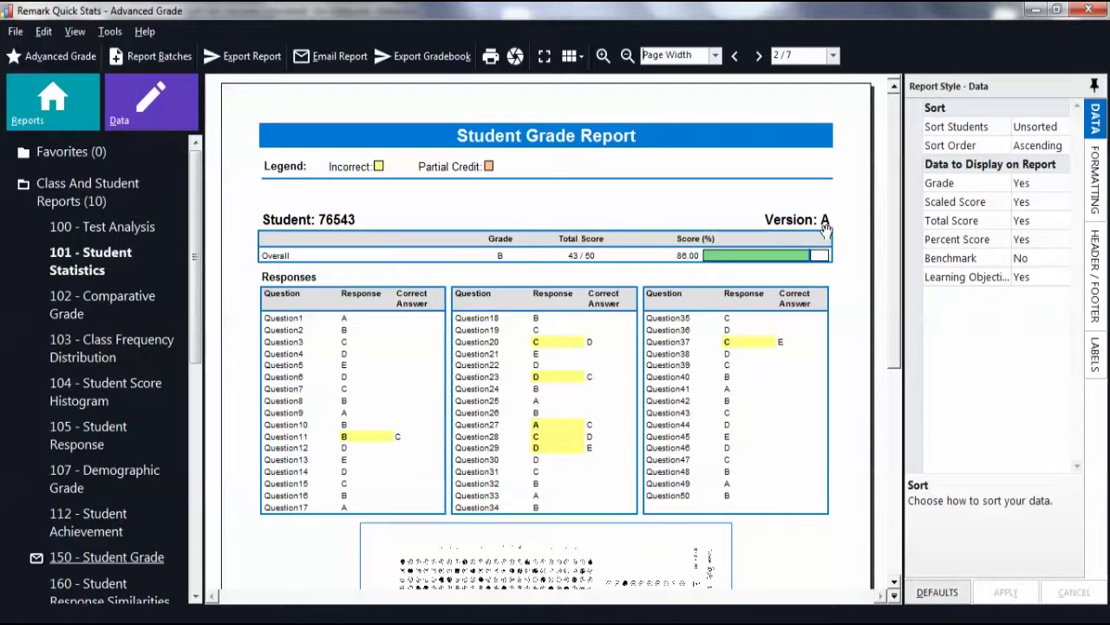
click(759, 55)
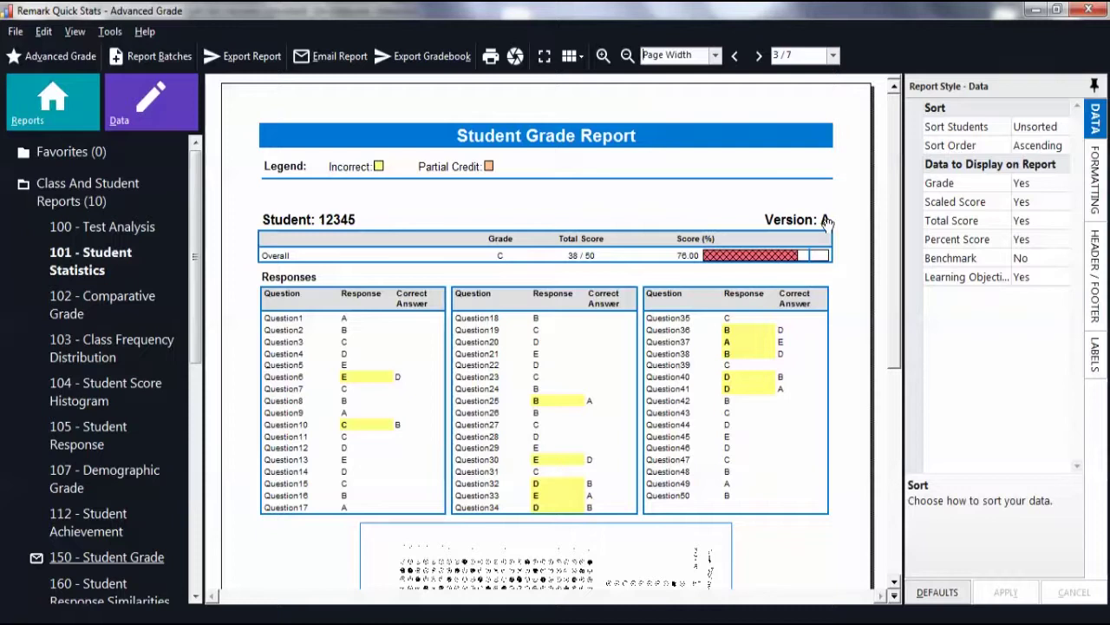
click(759, 55)
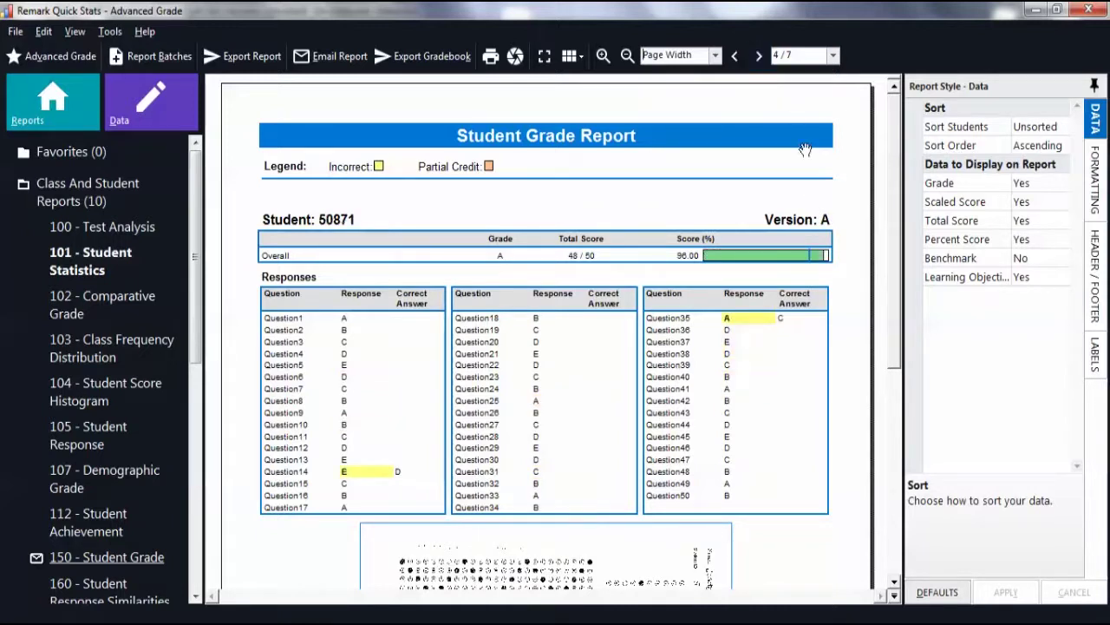